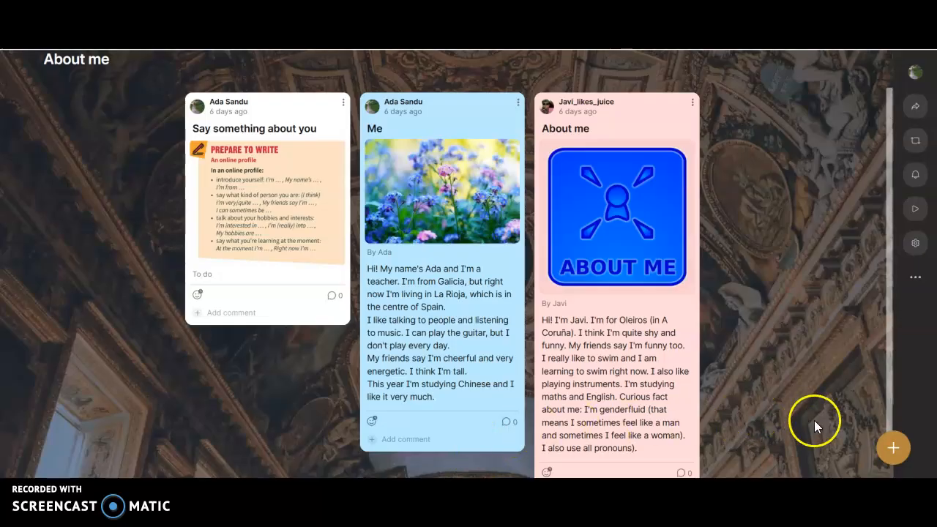
Step: Create a new post on the About me board with the subject "My person"
{"action": "left_click", "coordinate": [893, 450]}
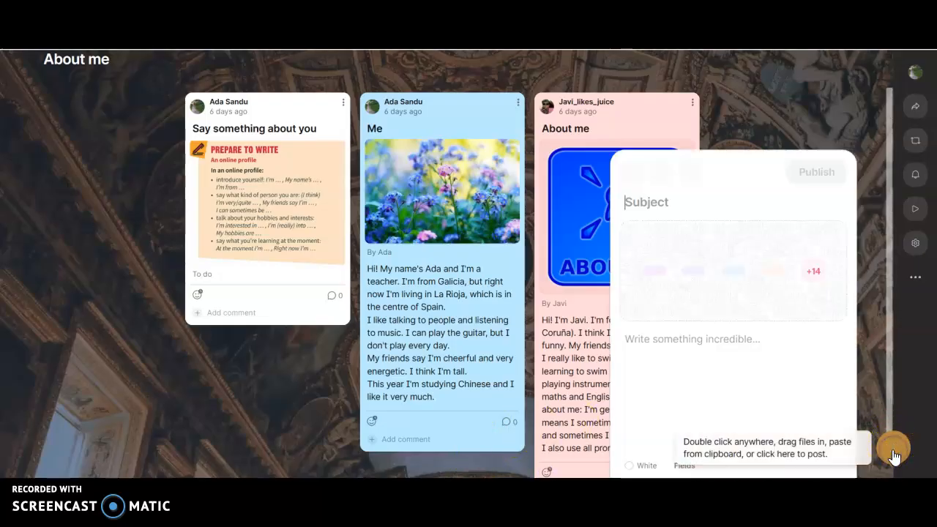
{"action": "left_click", "coordinate": [647, 198]}
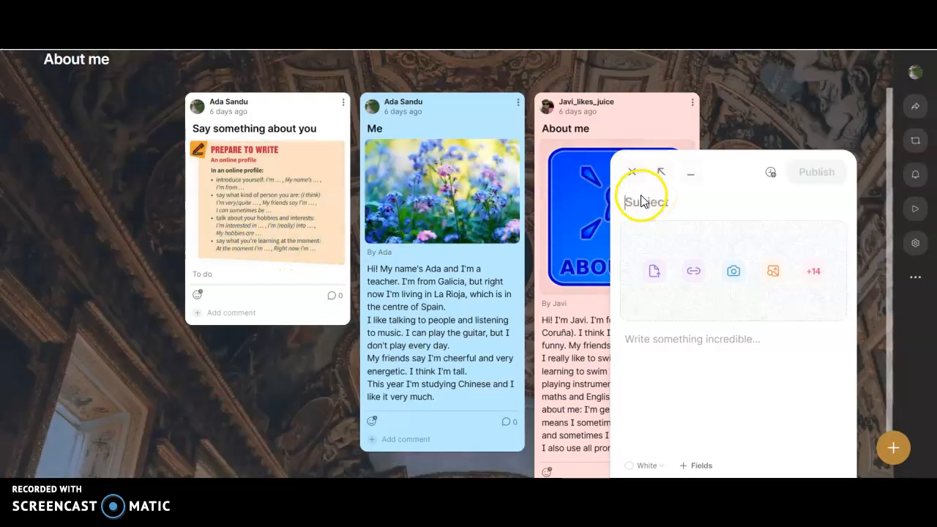
{"action": "left_click", "coordinate": [665, 204]}
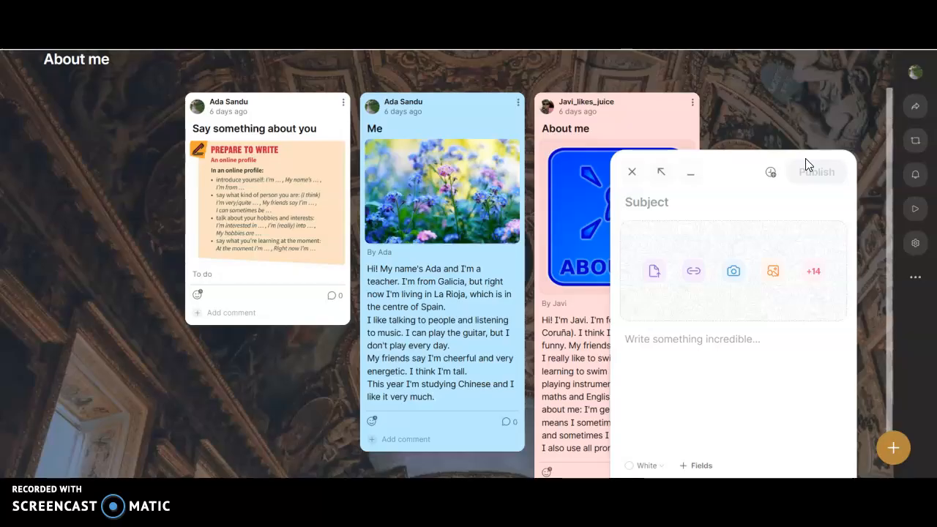
{"action": "type", "text": "My person"}
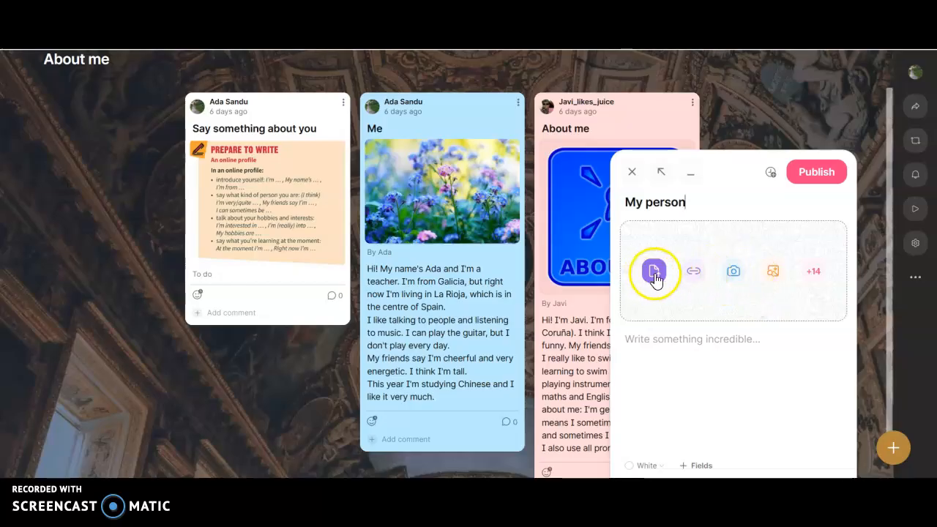
Step: Search images for "My person" and attach the photo of the woman in a red dress among blossoming trees
{"action": "left_click", "coordinate": [774, 274]}
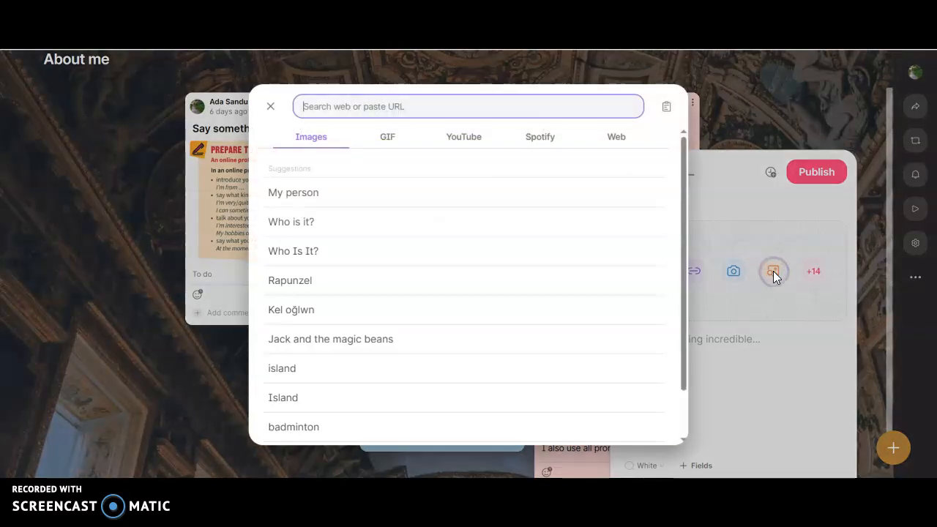
{"action": "left_click", "coordinate": [300, 194]}
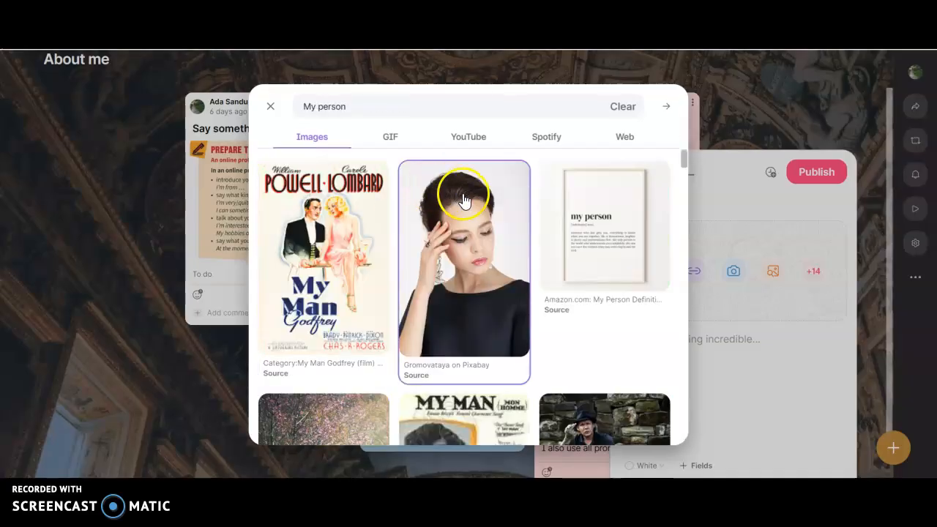
{"action": "scroll", "coordinate": [516, 253], "scroll_direction": "down", "scroll_amount": 3}
{"action": "scroll", "coordinate": [516, 252], "scroll_direction": "down", "scroll_amount": 1}
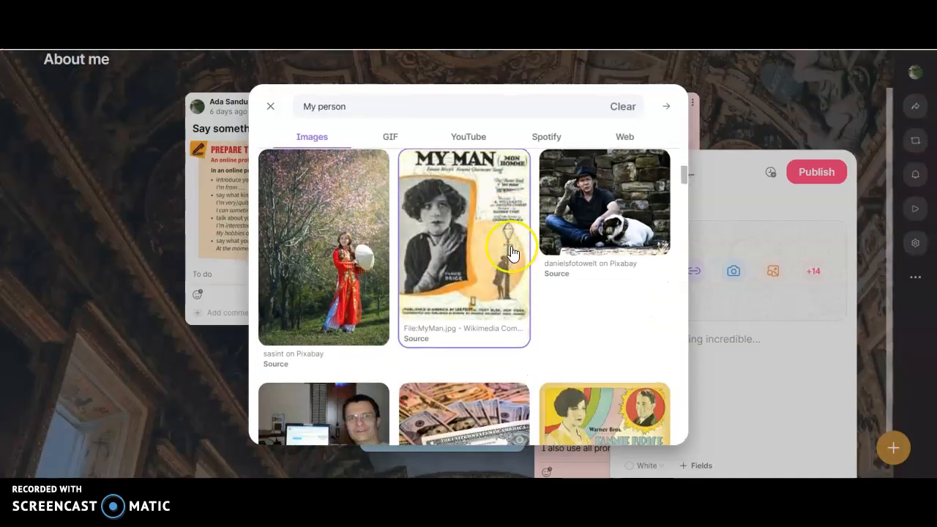
{"action": "left_click", "coordinate": [324, 251]}
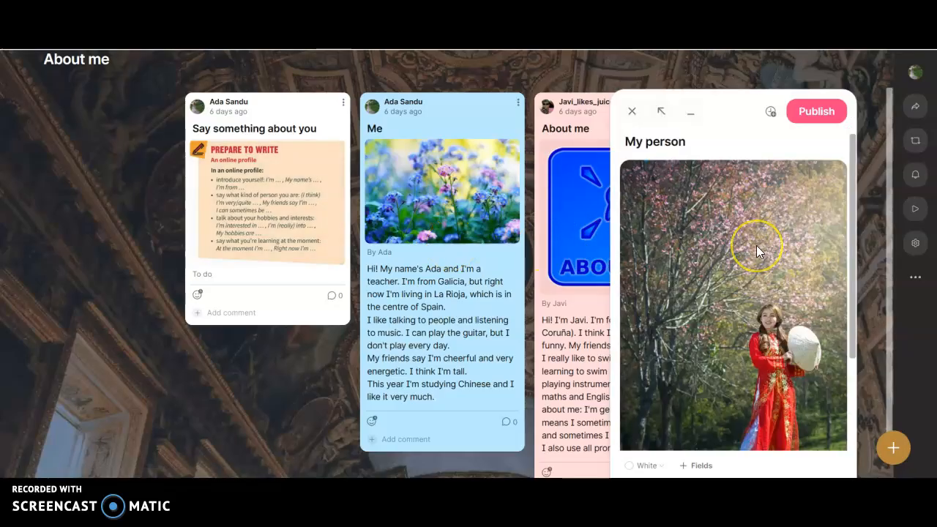
Step: Caption the attached photo with "By" followed by the author's first name
{"action": "scroll", "coordinate": [759, 252], "scroll_direction": "down", "scroll_amount": 3}
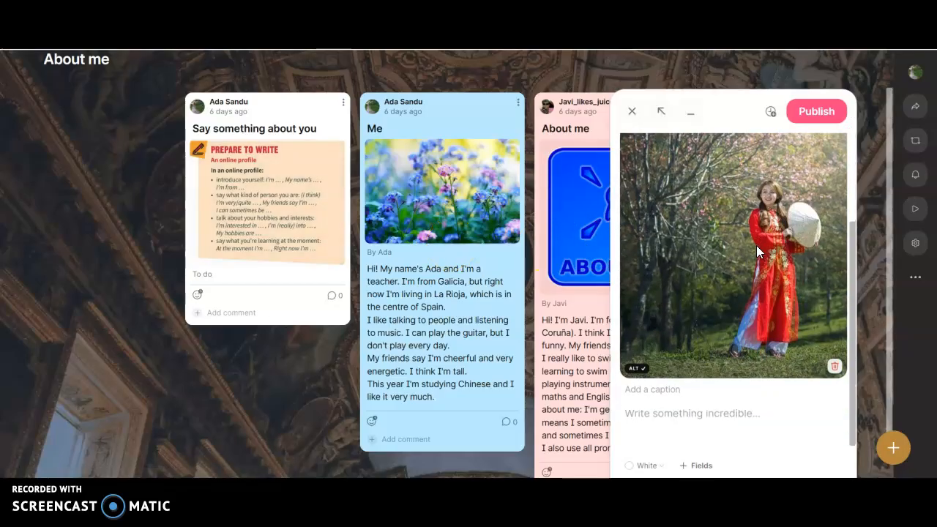
{"action": "left_click", "coordinate": [688, 382]}
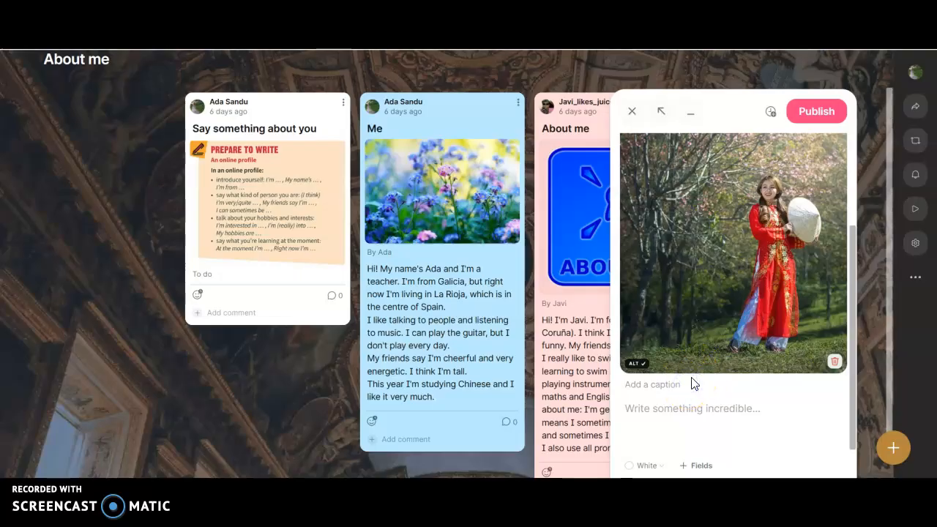
{"action": "type", "text": "By Mary"}
Step: Begin the post's body with "Hello! My name's", the author's first name, and "and I'm from the UK."
{"action": "left_click", "coordinate": [679, 408]}
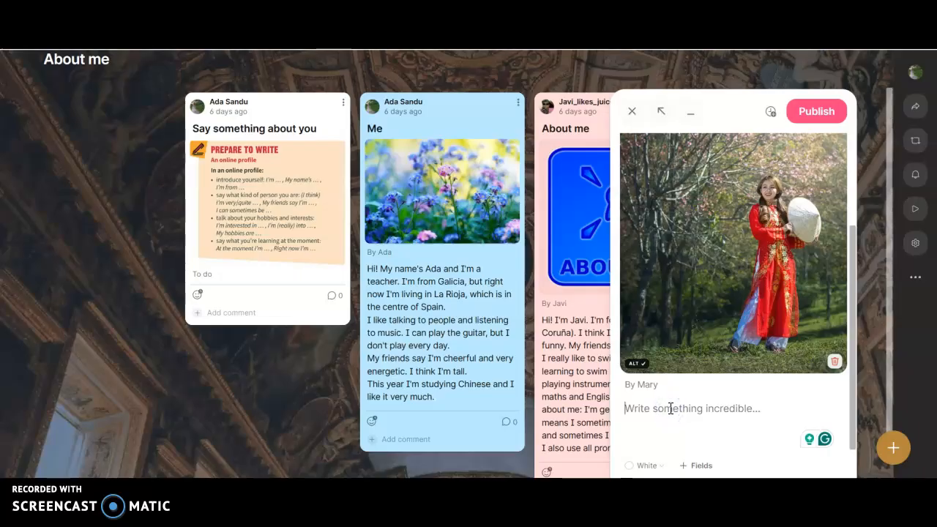
{"action": "type", "text": "Hello"}
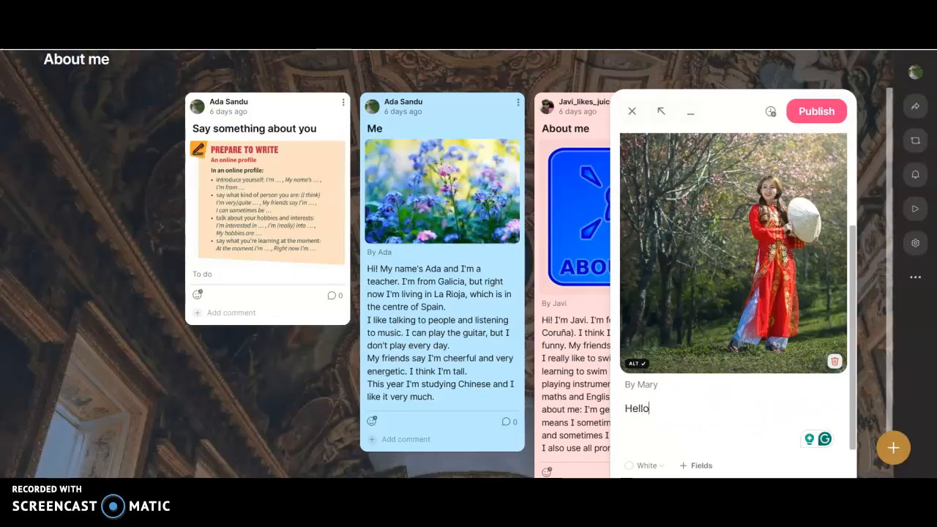
{"action": "type", "text": "."}
{"action": "key", "text": "BackSpace"}
{"action": "type", "text": "! My name's Mary"}
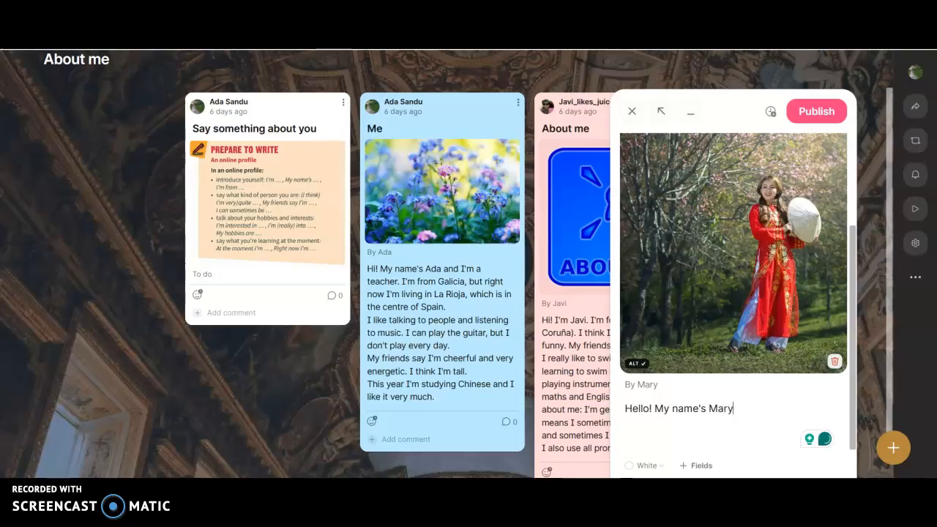
{"action": "type", "text": " and I"}
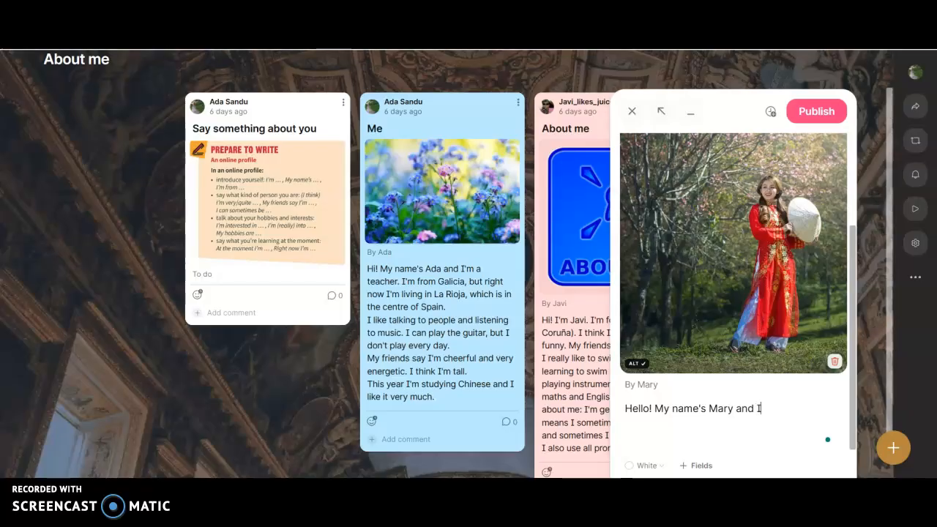
{"action": "type", "text": "'m from"}
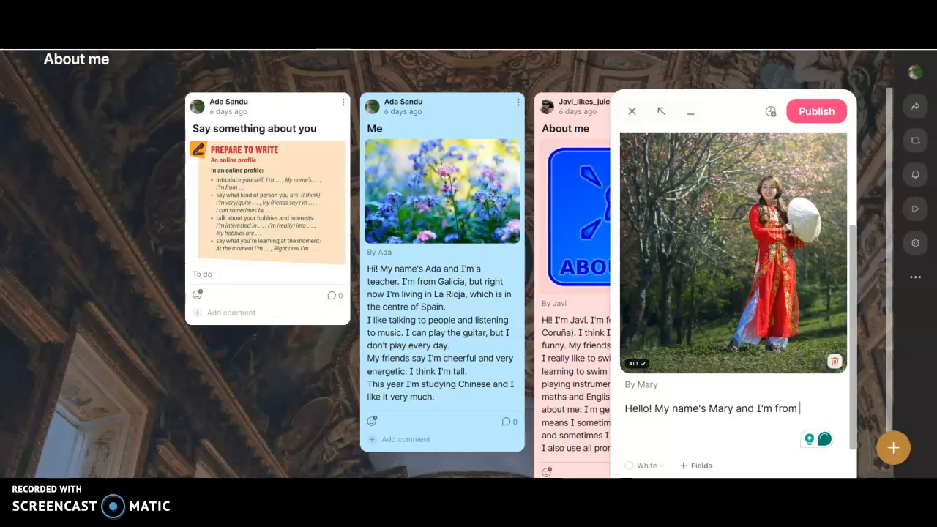
{"action": "type", "text": " the"}
{"action": "type", "text": " UK. "}
{"action": "type", "text": "I'm a"}
{"action": "type", "text": " d"}
{"action": "type", "text": "h"}
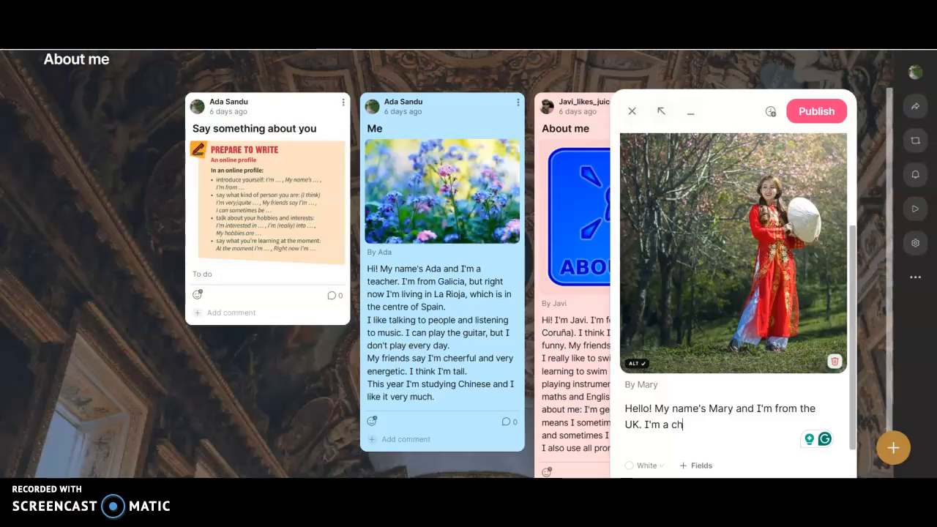
{"action": "type", "text": "eerful a"}
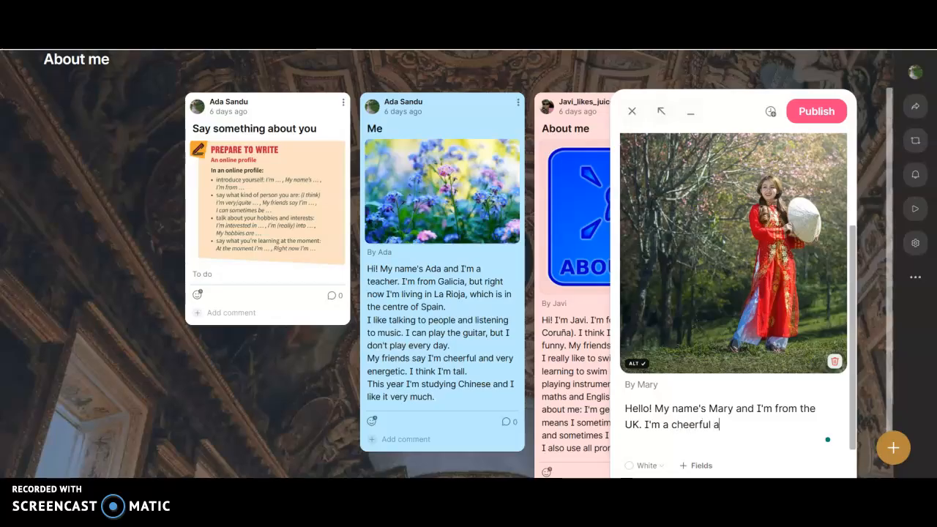
{"action": "type", "text": "nd active person"}
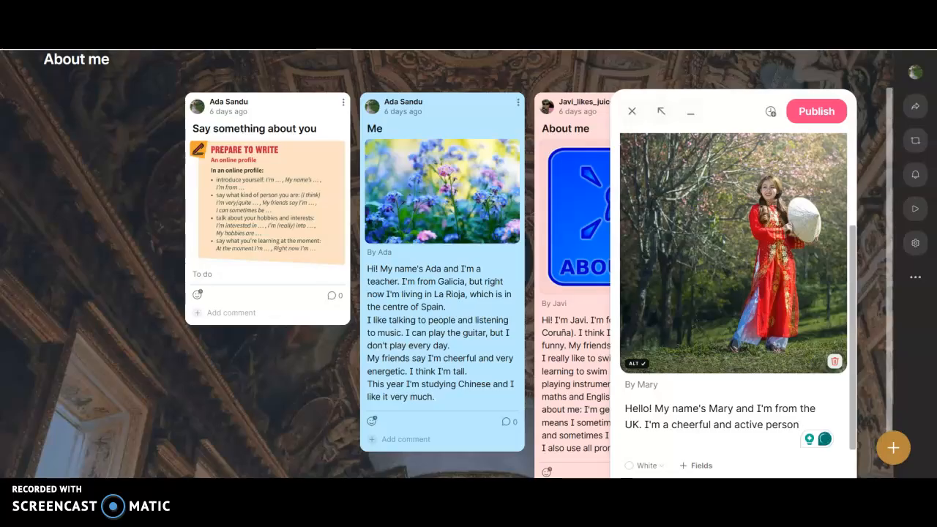
Step: Add the text "I'm a cheerful and active person and my friends" to the post's body
{"action": "type", "text": "and my friends"}
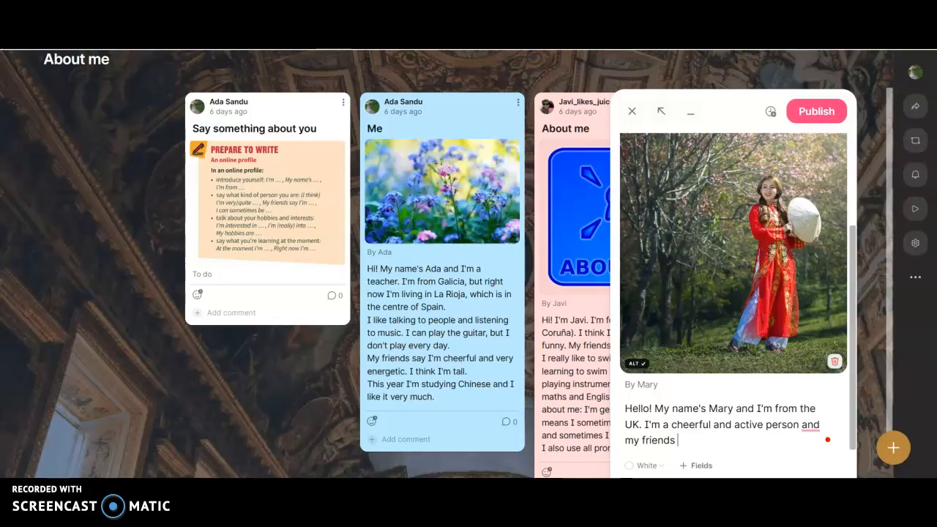
Step: Insert a comma after "person" and finish the sentence with "say I love nature because I love hiking."
{"action": "left_click", "coordinate": [798, 427]}
{"action": "type", "text": "."}
{"action": "key", "text": "BackSpace"}
{"action": "key", "text": "BackSpace"}
{"action": "type", "text": ", and my friend"}
{"action": "type", "text": "s say"}
{"action": "type", "text": " I"}
{"action": "type", "text": " love natu"}
{"action": "type", "text": "re "}
{"action": "type", "text": "be"}
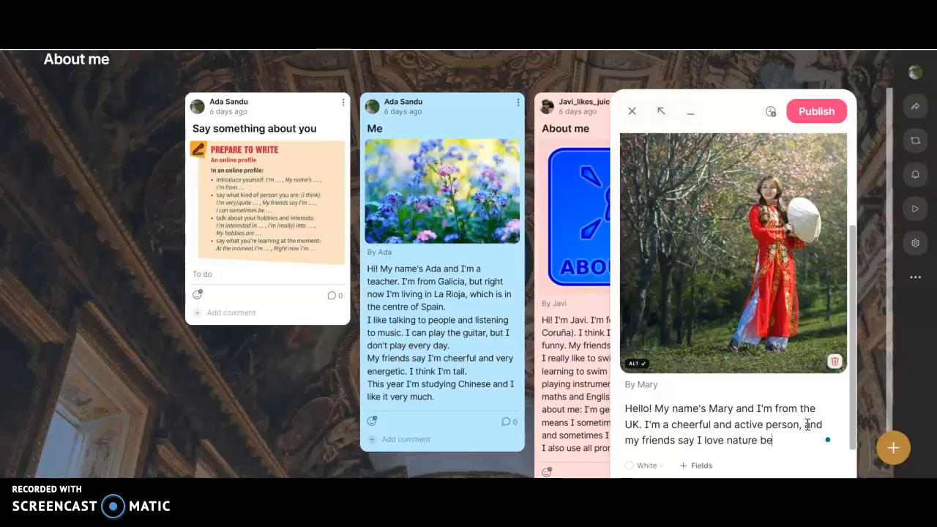
{"action": "type", "text": "cause I love hiking."}
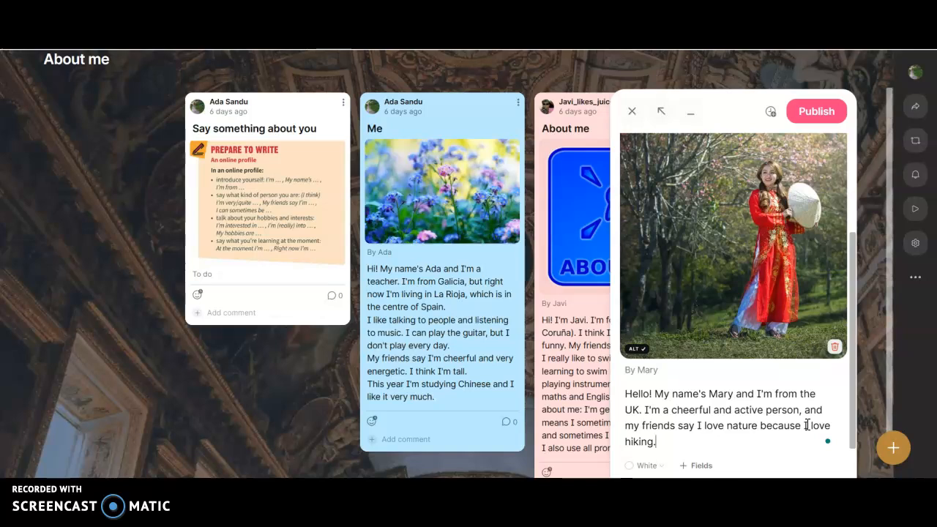
Step: Start a new line in the post's body with "I really like walking in the mountains"
{"action": "key", "text": "Return"}
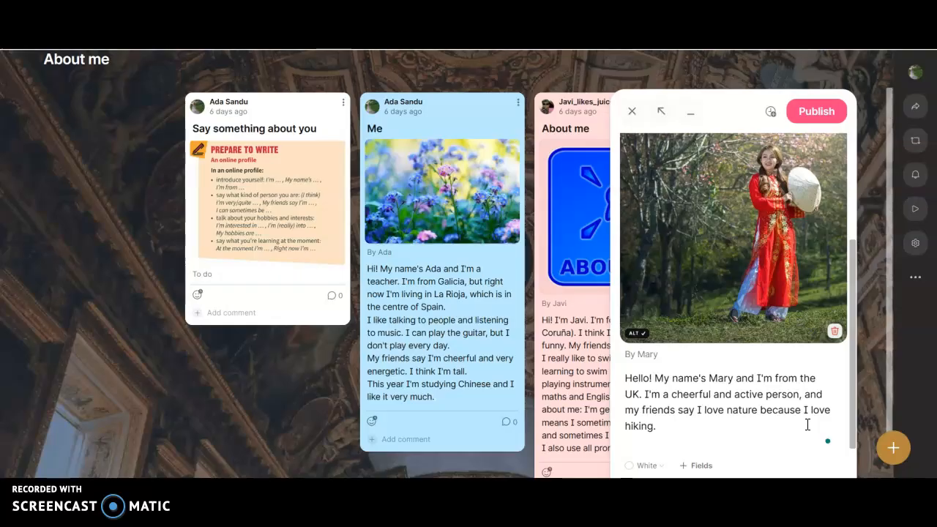
{"action": "type", "text": "I really like walki"}
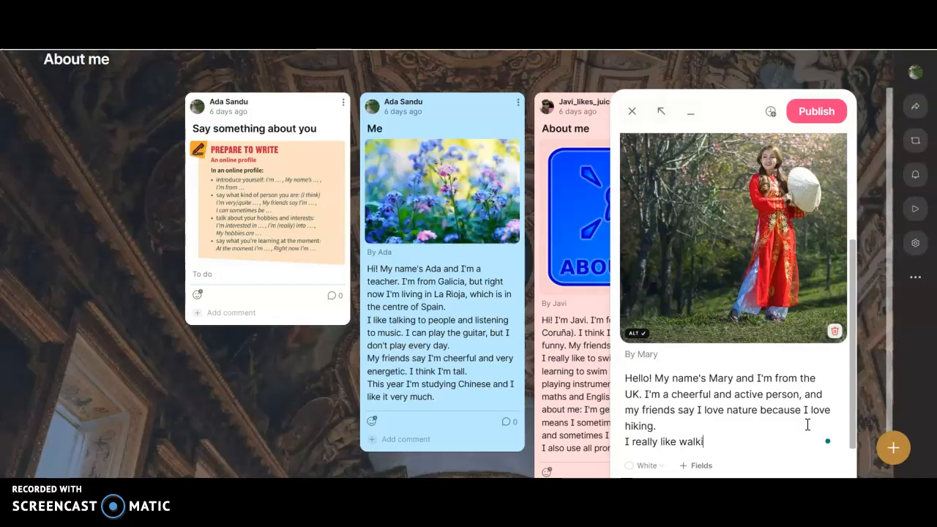
{"action": "type", "text": "ng in the mountains"}
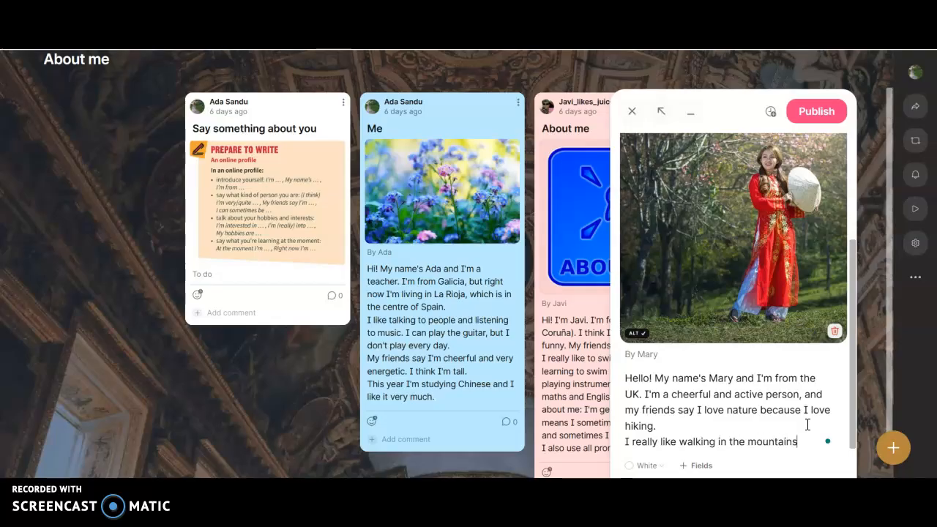
{"action": "type", "text": ", playing the gutar and"}
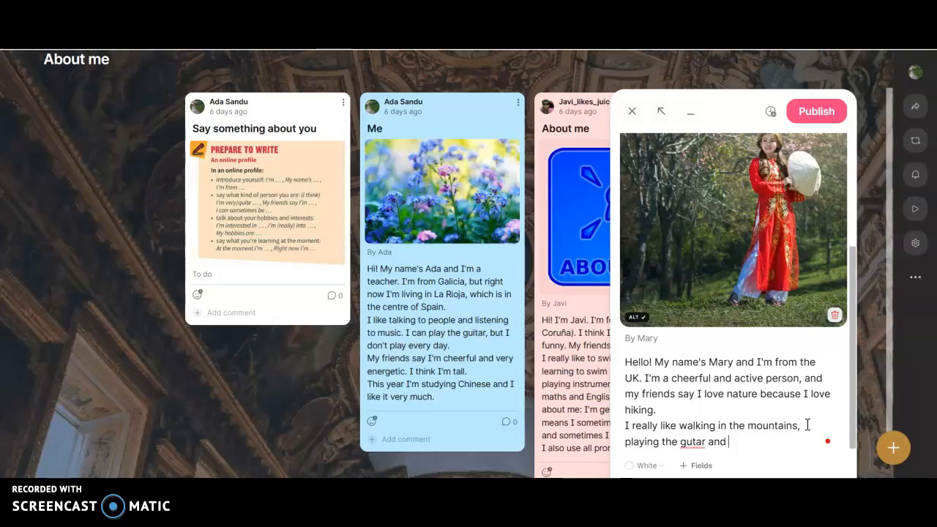
Step: Complete the hobbies sentence with ", playing the guitar and swimming."
{"action": "key", "text": "BackSpace"}
{"action": "type", "text": "i"}
{"action": "type", "text": "wimming."}
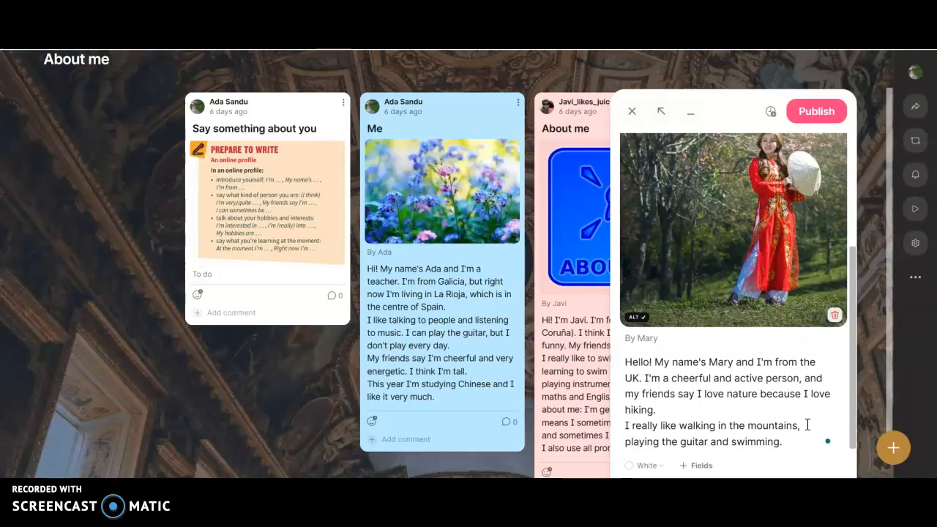
Step: Write "At the moment I'm learning how to play the flute" on a new line of the post's body
{"action": "key", "text": "Return"}
{"action": "type", "text": "At the mo"}
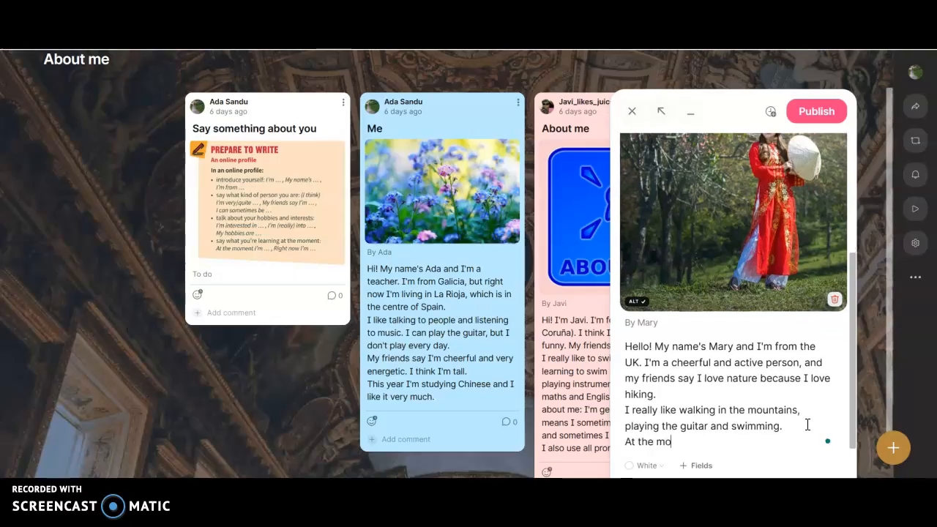
{"action": "type", "text": "ment I'm learning"}
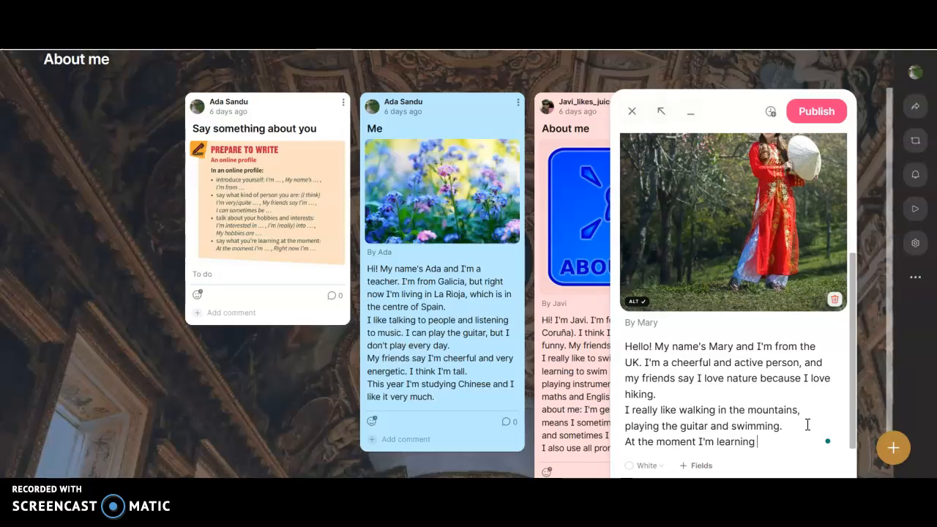
{"action": "type", "text": " a"}
{"action": "key", "text": "BackSpace"}
{"action": "type", "text": "how to play the flute"}
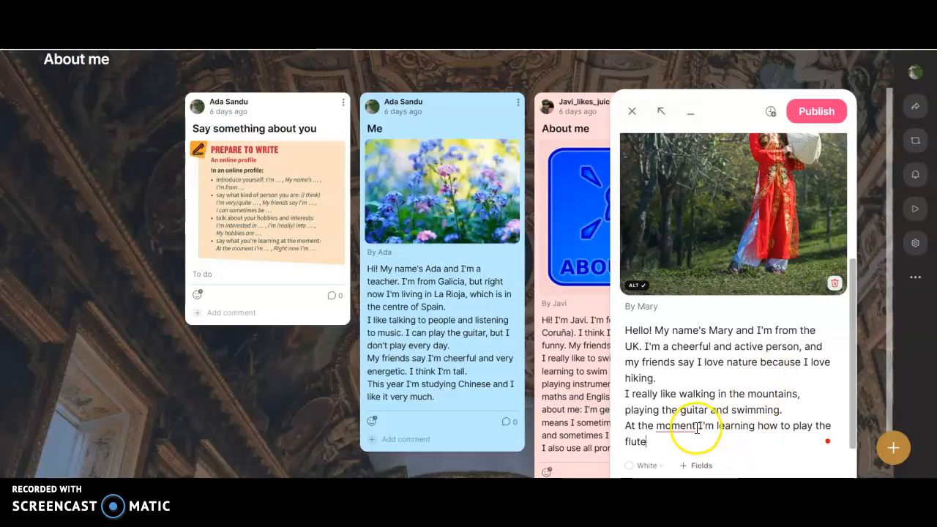
Step: Apply the suggested comma after "moment" and continue the sentence with "and I'm trying to improve"
{"action": "mouse_move", "coordinate": [694, 428]}
{"action": "left_click", "coordinate": [677, 363]}
{"action": "left_click", "coordinate": [682, 440]}
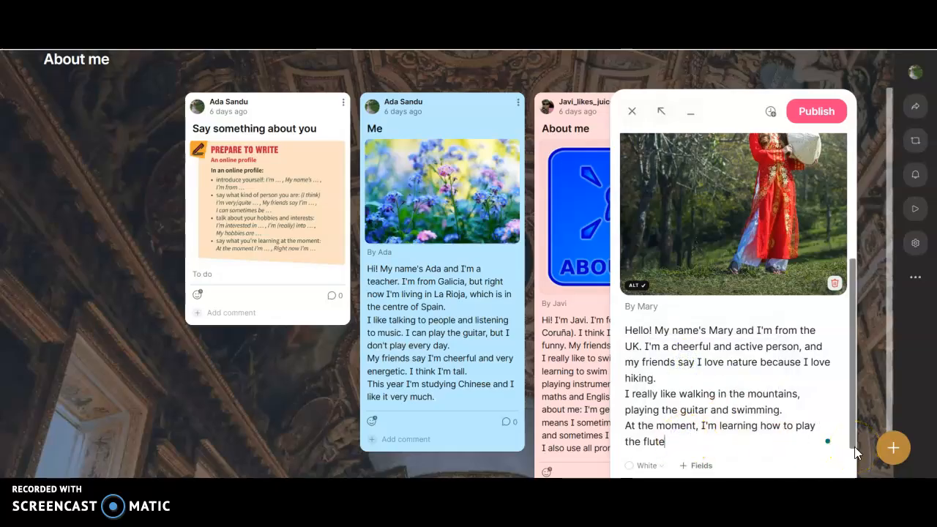
{"action": "type", "text": "and"}
{"action": "type", "text": "I'm trying to improve"}
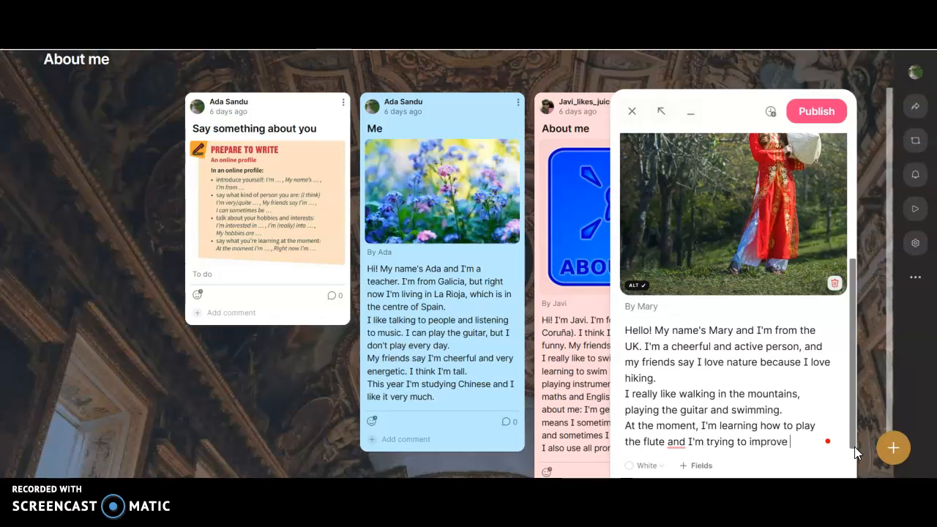
Step: Apply the suggested comma after "flute" and finish the sentence with "my French."
{"action": "mouse_move", "coordinate": [675, 448]}
{"action": "left_click", "coordinate": [673, 376]}
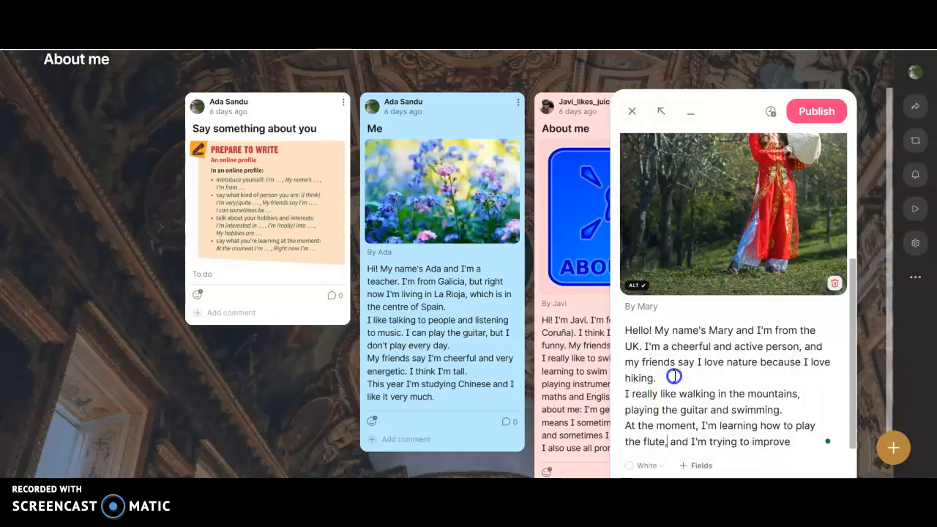
{"action": "left_click", "coordinate": [797, 441]}
{"action": "type", "text": "my French"}
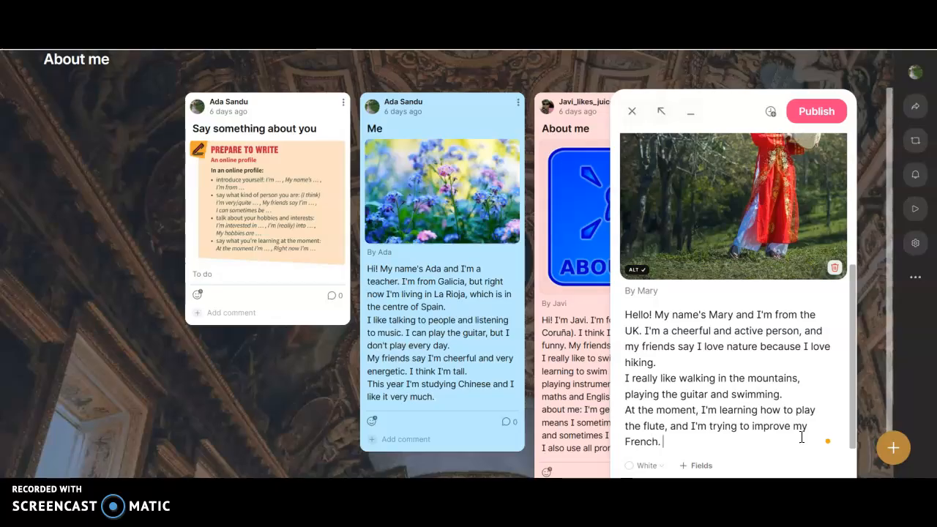
{"action": "type", "text": ". How an"}
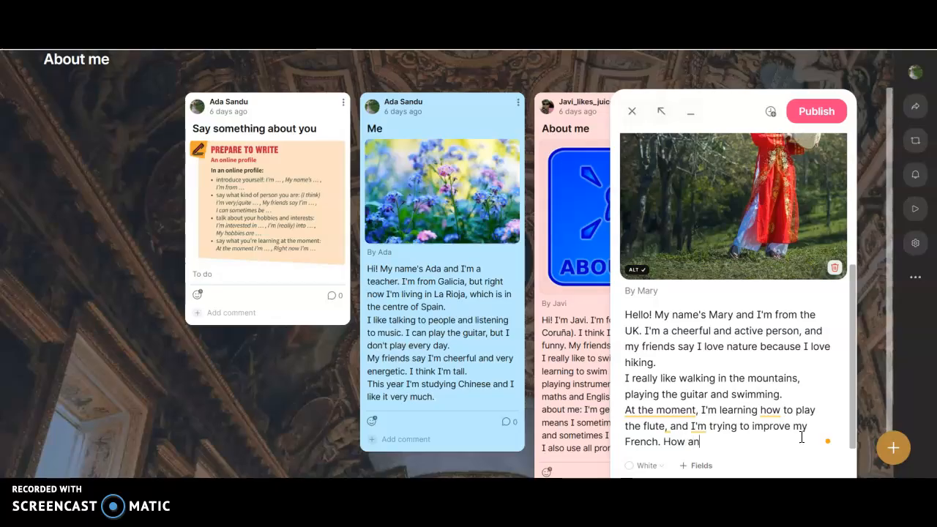
{"action": "type", "text": "out you?"}
Step: End the post's body with the question "How about you?"
{"action": "key", "text": "Left"}
{"action": "key", "text": "Left"}
{"action": "key", "text": "Left"}
{"action": "key", "text": "Left"}
{"action": "key", "text": "Left"}
{"action": "key", "text": "Left"}
{"action": "key", "text": "Left"}
{"action": "key", "text": "BackSpace"}
{"action": "type", "text": "b"}
{"action": "left_click", "coordinate": [773, 438]}
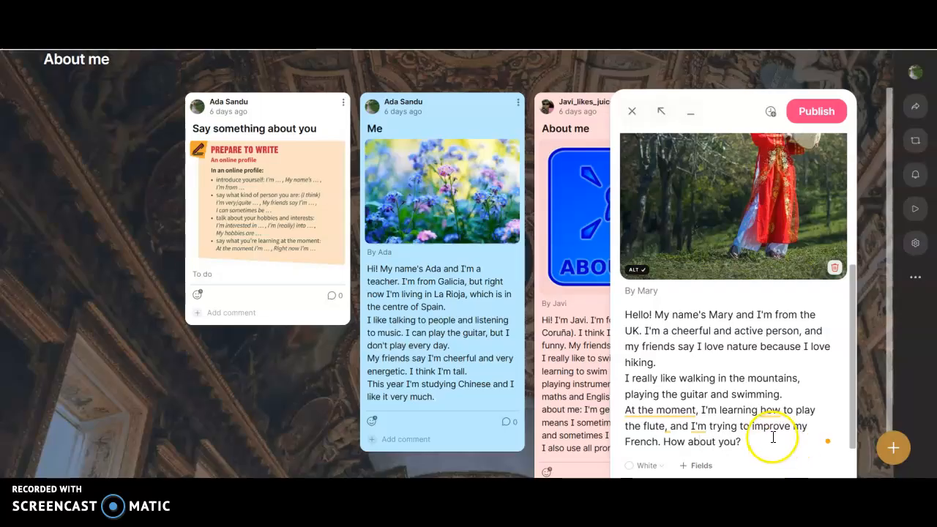
Step: Set the new post's colour to Yellow and publish it on the About me board
{"action": "left_click", "coordinate": [641, 469]}
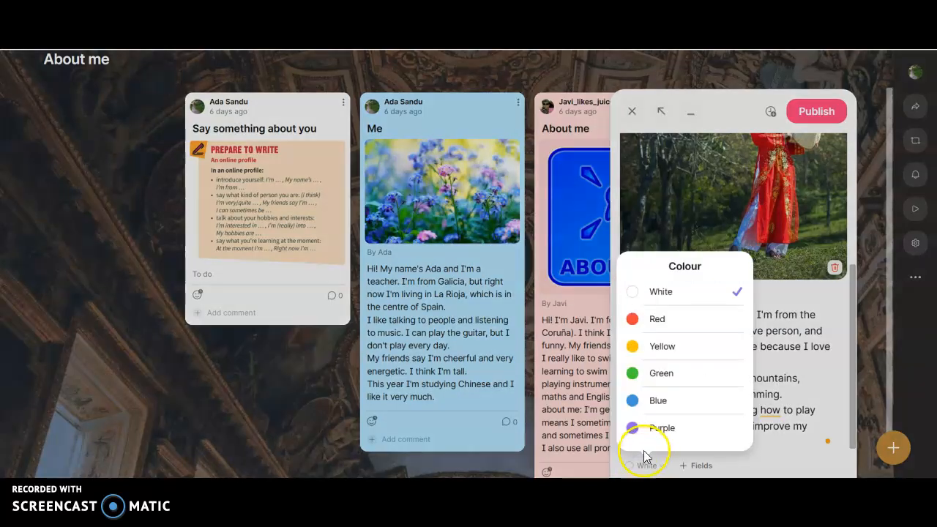
{"action": "left_click", "coordinate": [656, 349]}
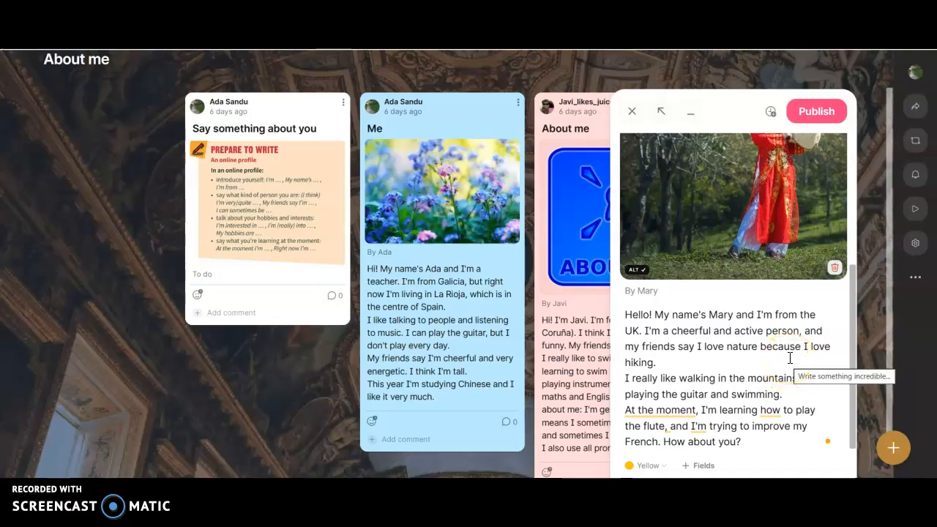
{"action": "left_click", "coordinate": [817, 109]}
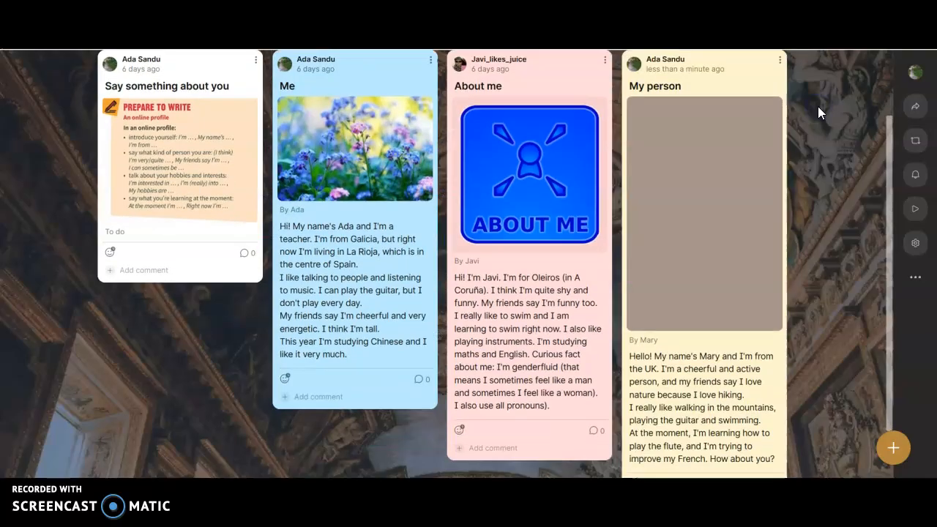
{"action": "scroll", "coordinate": [737, 303], "scroll_direction": "down", "scroll_amount": 2}
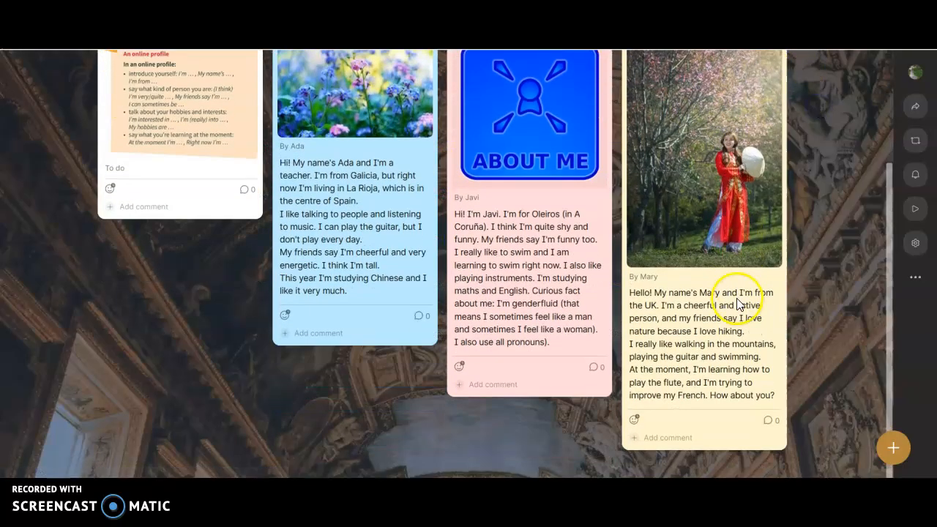
{"action": "scroll", "coordinate": [737, 305], "scroll_direction": "up", "scroll_amount": 1}
{"action": "scroll", "coordinate": [738, 305], "scroll_direction": "up", "scroll_amount": 1}
{"action": "scroll", "coordinate": [737, 306], "scroll_direction": "down", "scroll_amount": 1}
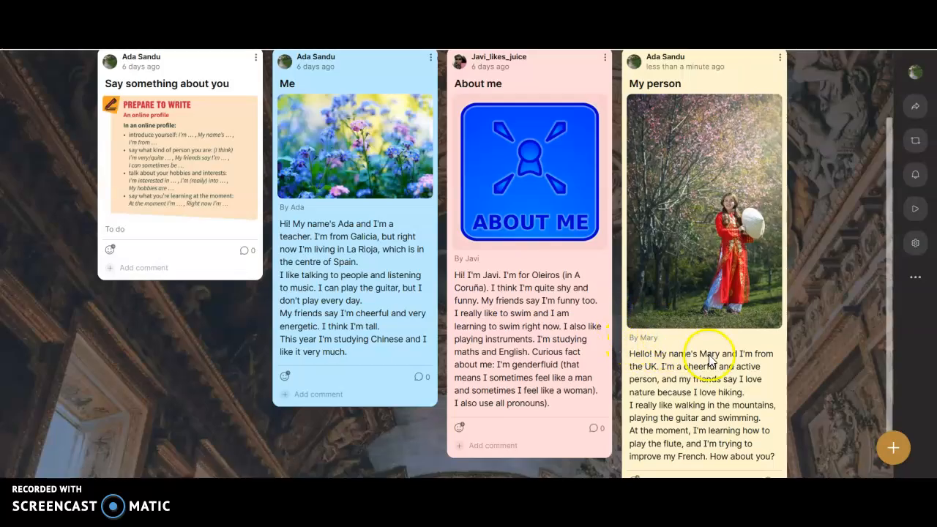
Step: Add the comment "Feel free to ask me question." to the yellow "My person" post and submit it
{"action": "scroll", "coordinate": [714, 419], "scroll_direction": "down", "scroll_amount": 1}
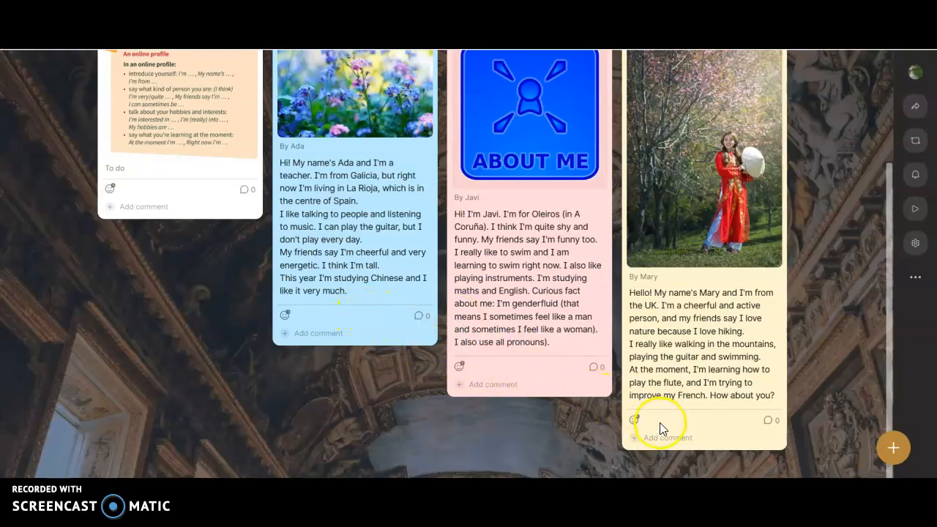
{"action": "mouse_move", "coordinate": [639, 427]}
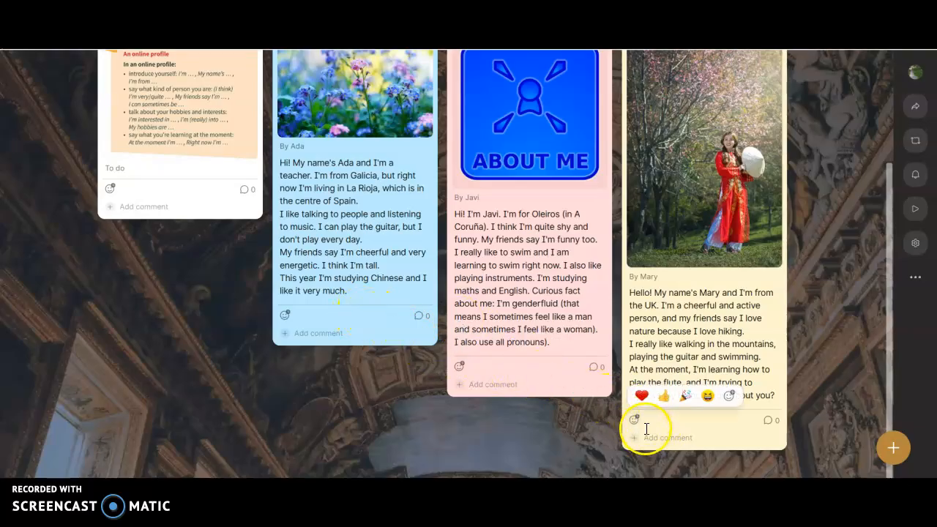
{"action": "left_click", "coordinate": [664, 438]}
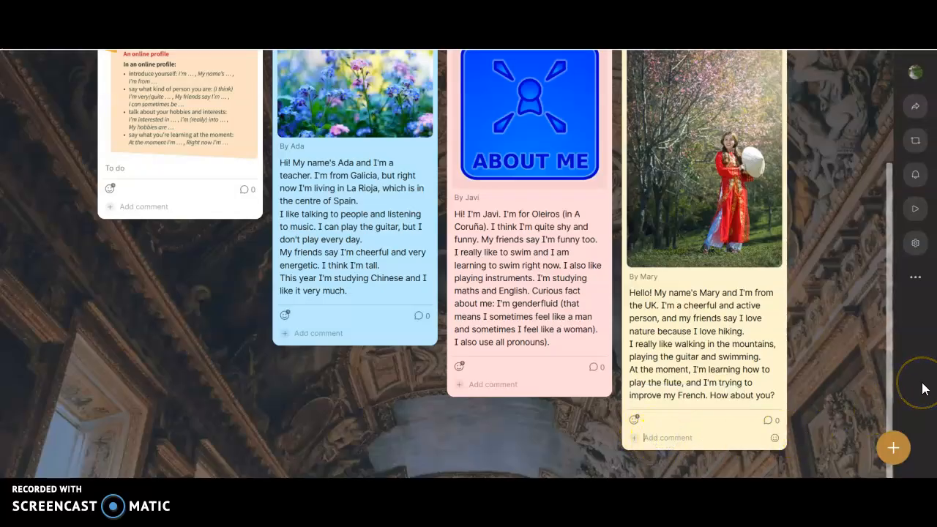
{"action": "type", "text": "Feel free to ask"}
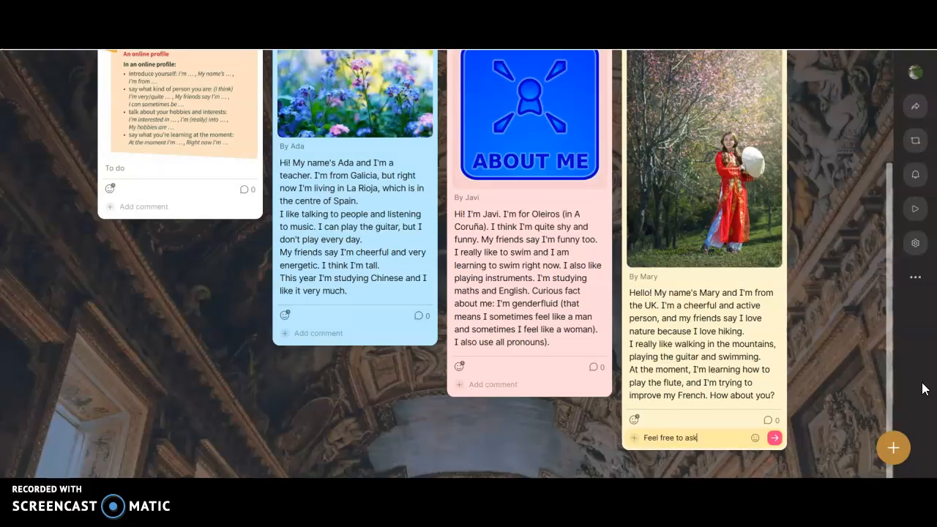
{"action": "type", "text": "question."}
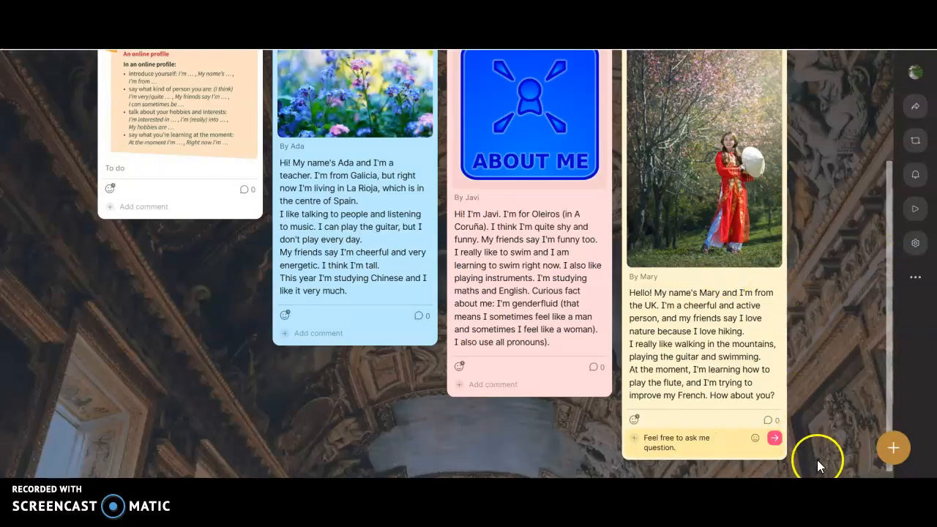
{"action": "left_click", "coordinate": [774, 439]}
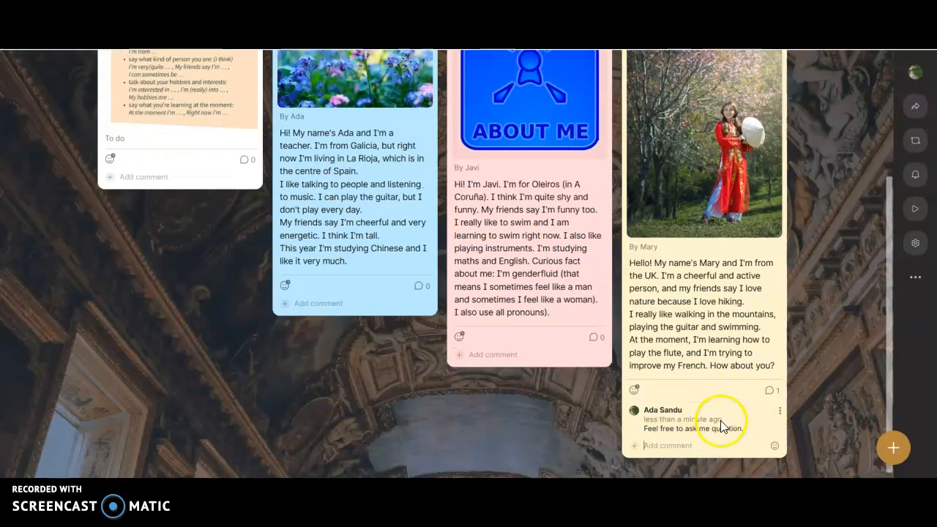
{"action": "scroll", "coordinate": [721, 421], "scroll_direction": "up", "scroll_amount": 3}
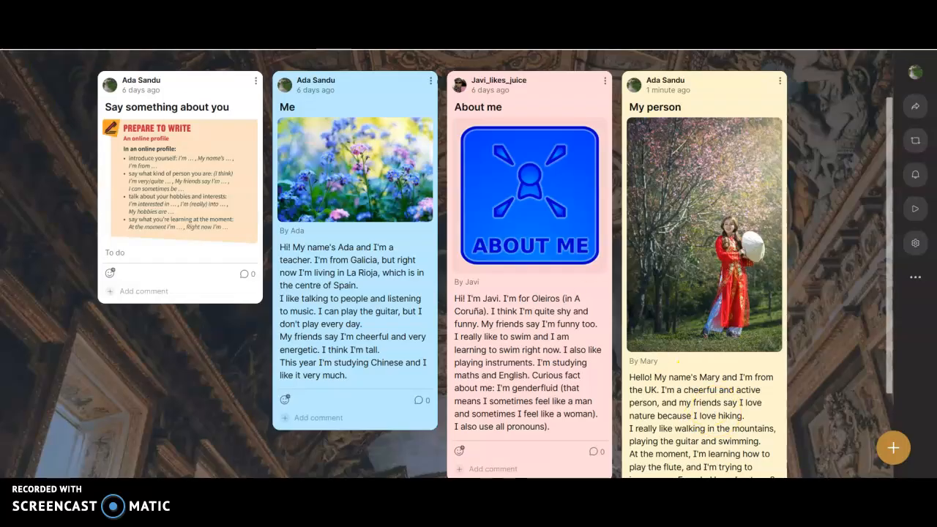